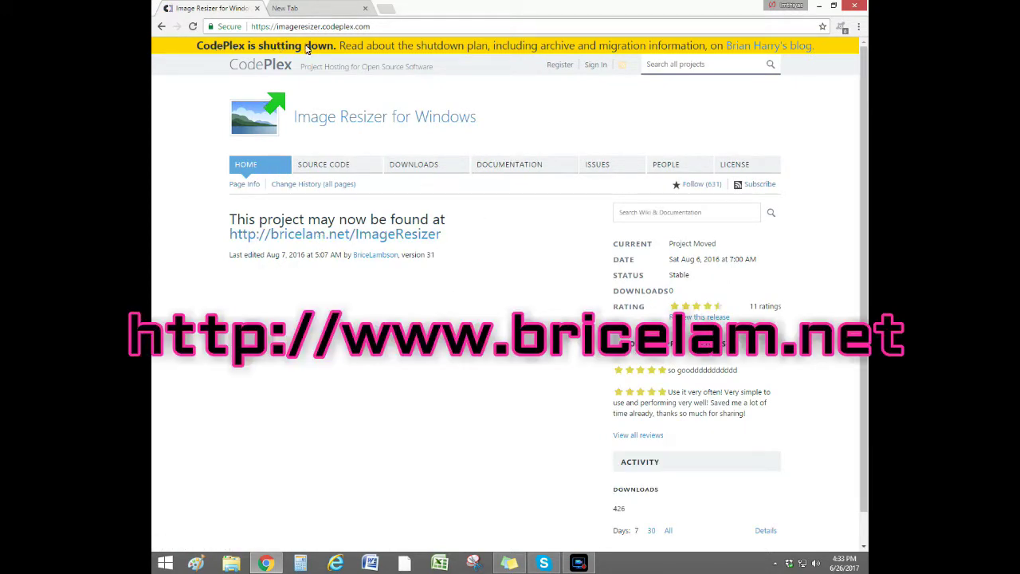
Follow the moved project's link to the Image Resizer for Windows page and download version 3.0.
{"action": "left_click", "coordinate": [318, 236]}
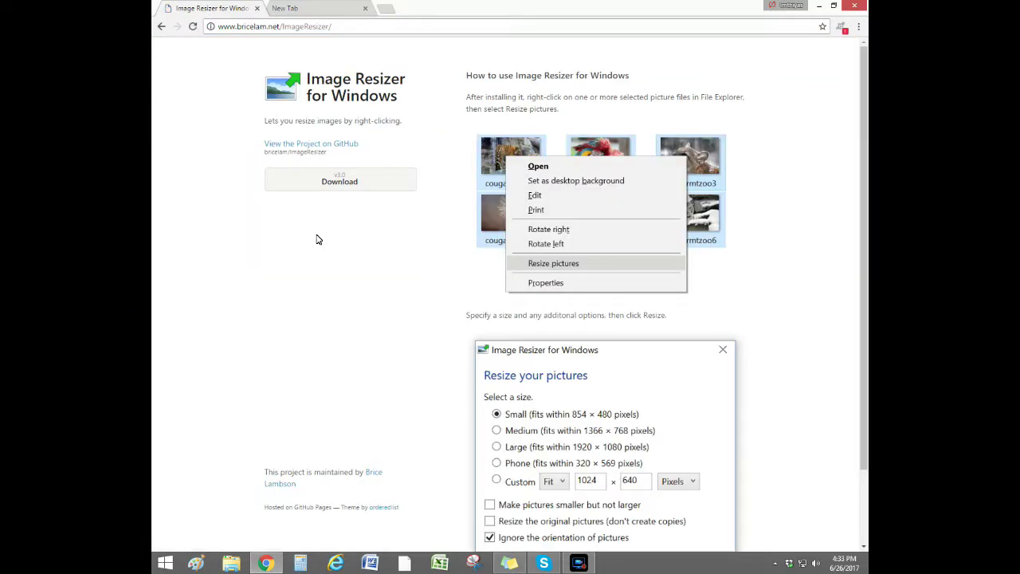
{"action": "left_click", "coordinate": [343, 181]}
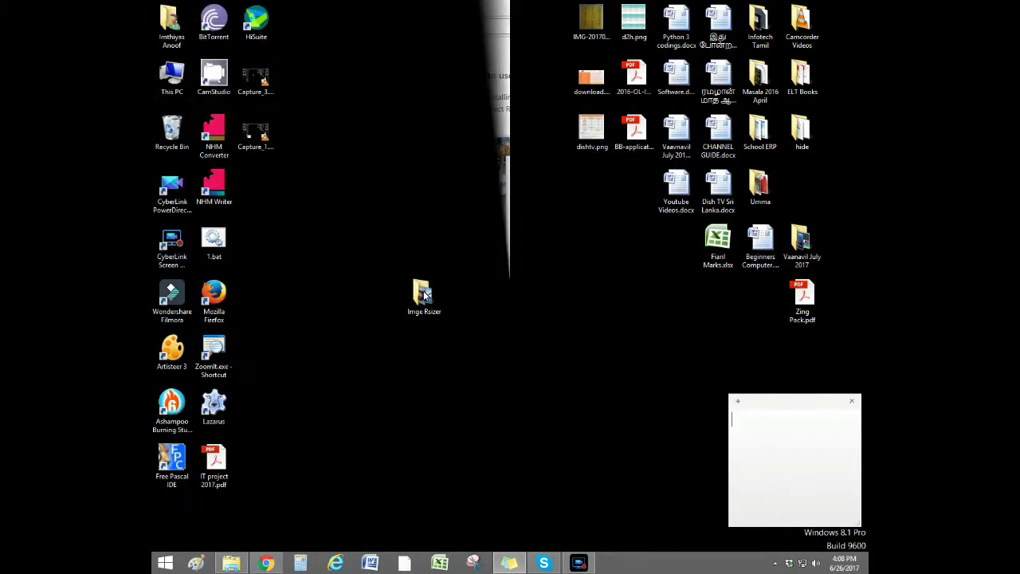
Open the Imge Rsizer folder from the desktop, maximize its window and look over the three pictures.
{"action": "double_click", "coordinate": [425, 297]}
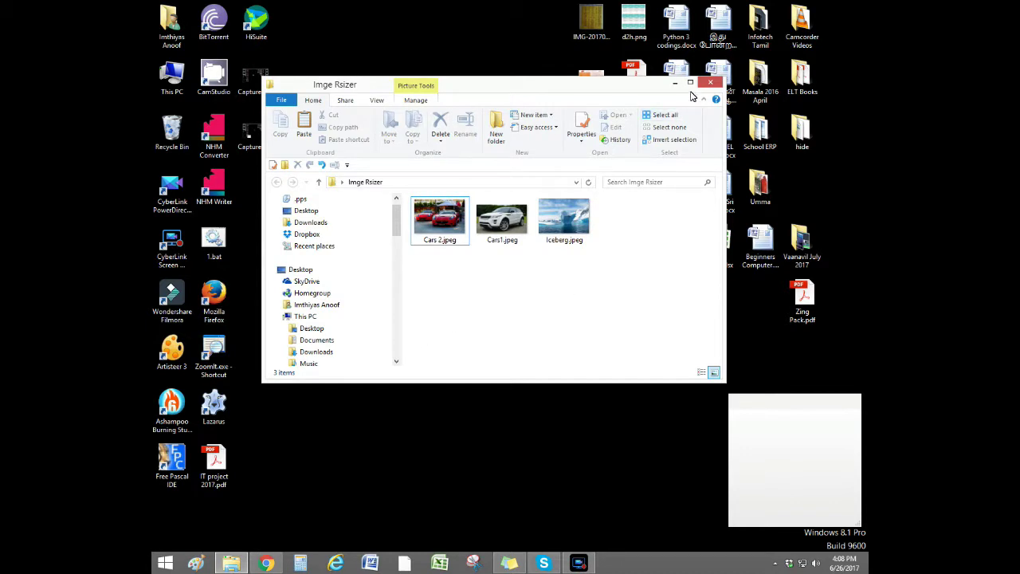
{"action": "left_click", "coordinate": [690, 83]}
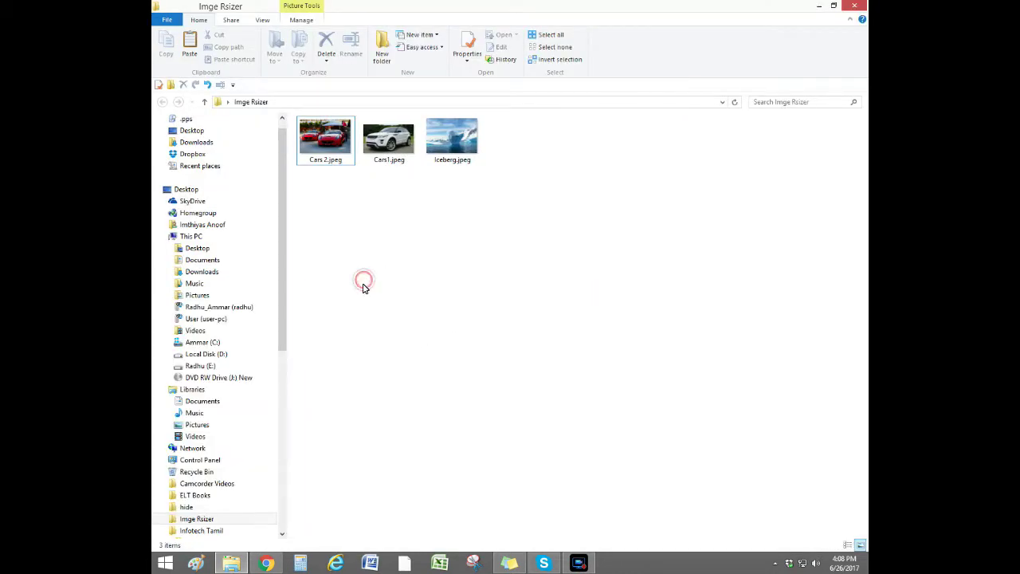
{"action": "left_click", "coordinate": [328, 139]}
{"action": "left_click", "coordinate": [400, 144]}
{"action": "left_click", "coordinate": [450, 139]}
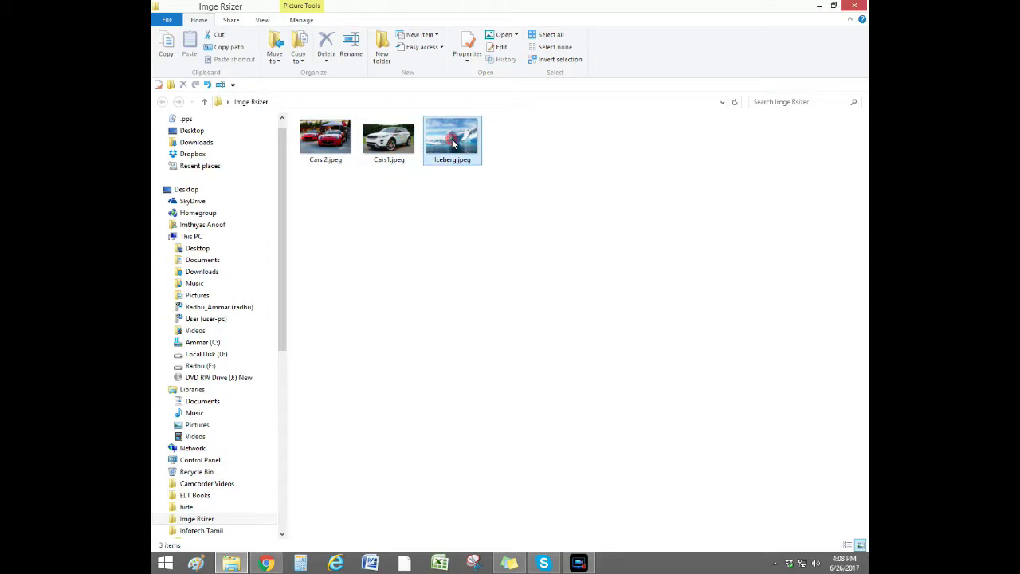
{"action": "left_click", "coordinate": [405, 222]}
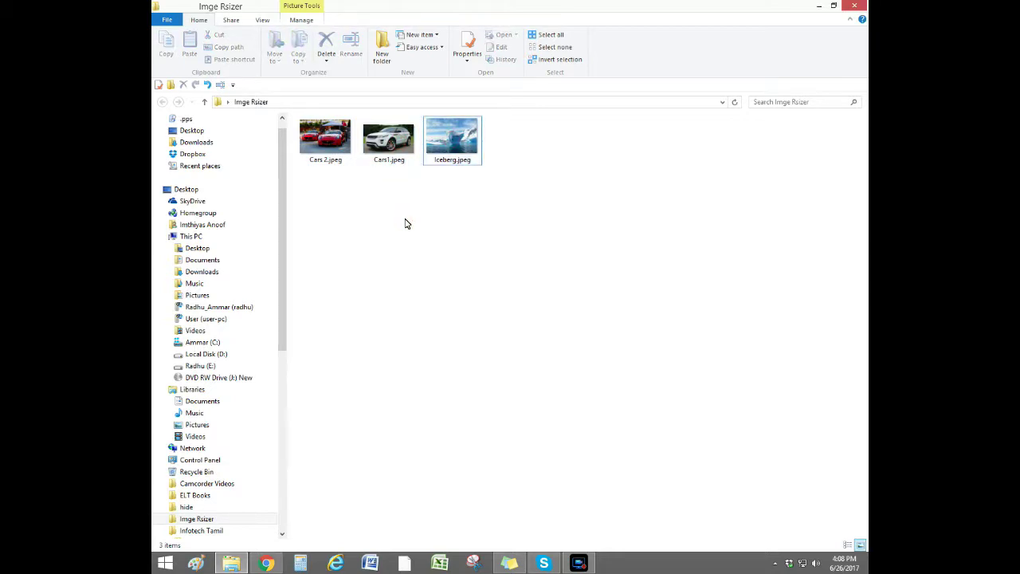
Switch the Imge Rsizer folder's display to the Details view.
{"action": "left_click", "coordinate": [399, 209]}
{"action": "right_click", "coordinate": [400, 212]}
{"action": "mouse_move", "coordinate": [453, 218]}
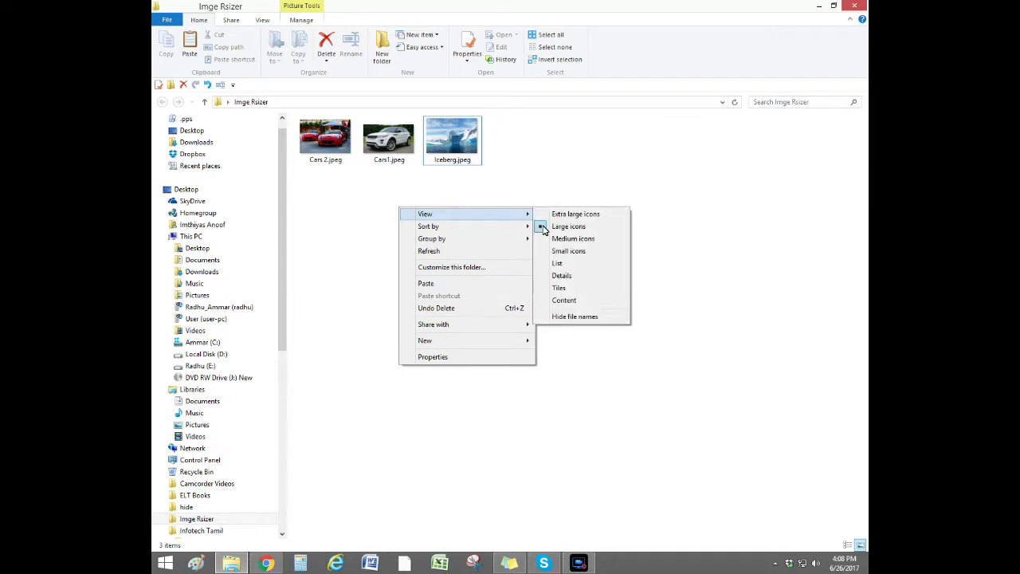
{"action": "left_click", "coordinate": [561, 278]}
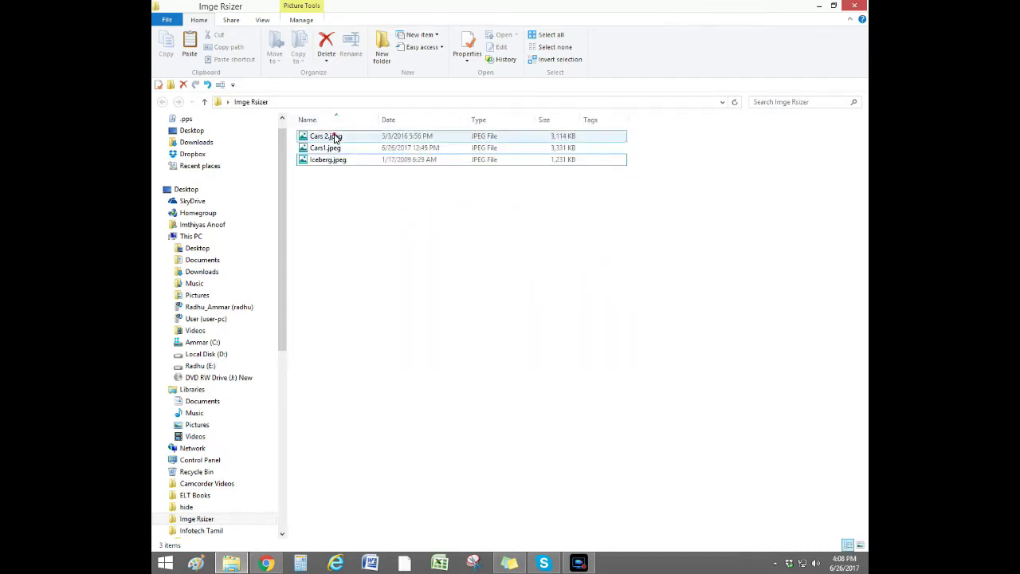
Check the names and file sizes of Cars 2.jpeg, Cars1.jpeg and Iceberg.jpeg.
{"action": "left_click", "coordinate": [328, 137]}
{"action": "left_click", "coordinate": [330, 148]}
{"action": "left_click", "coordinate": [336, 163]}
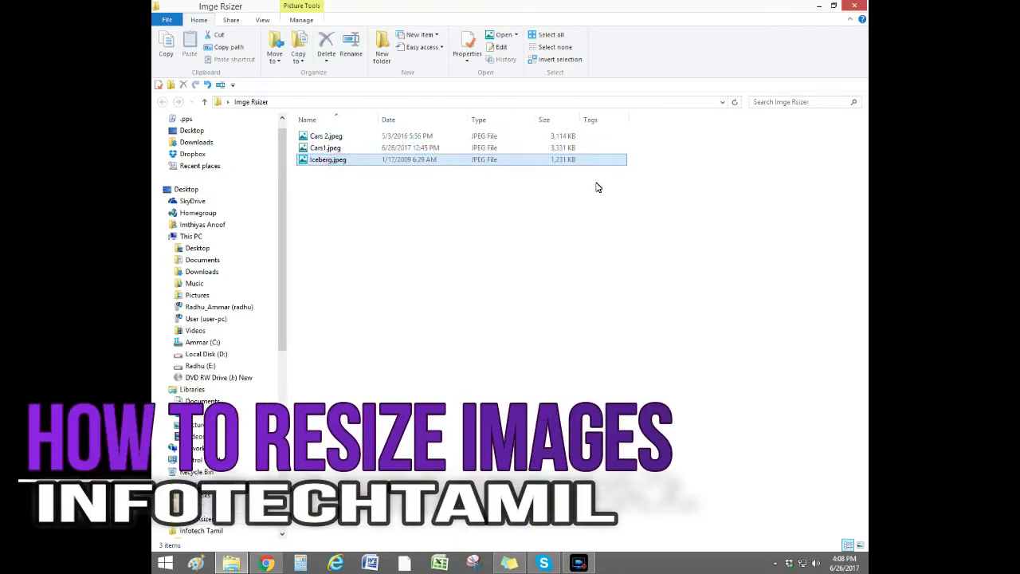
{"action": "left_click", "coordinate": [578, 137]}
{"action": "left_click", "coordinate": [574, 149]}
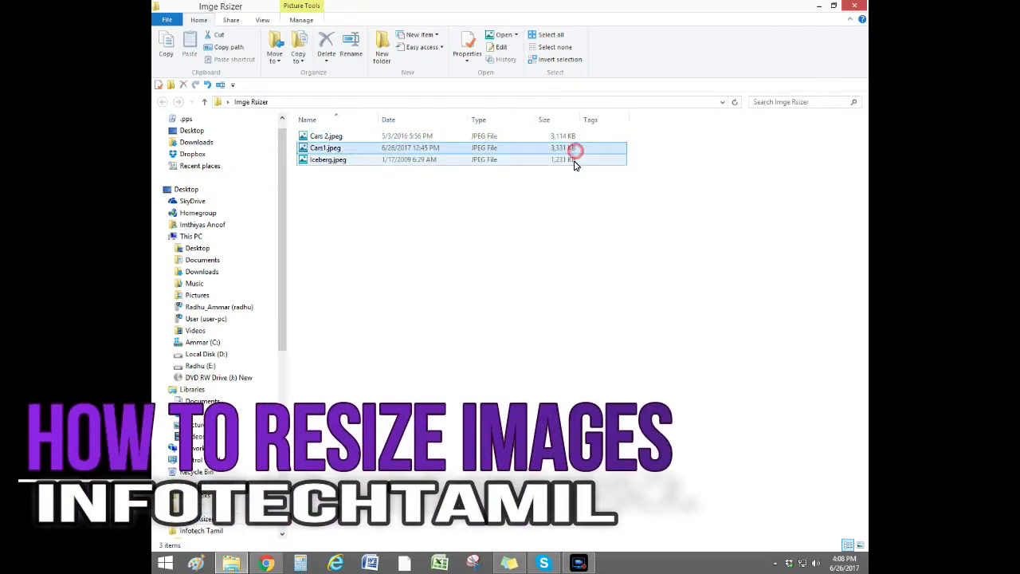
{"action": "left_click", "coordinate": [574, 161]}
{"action": "key", "text": "ctrl+a"}
{"action": "left_click", "coordinate": [571, 151], "text": "shift"}
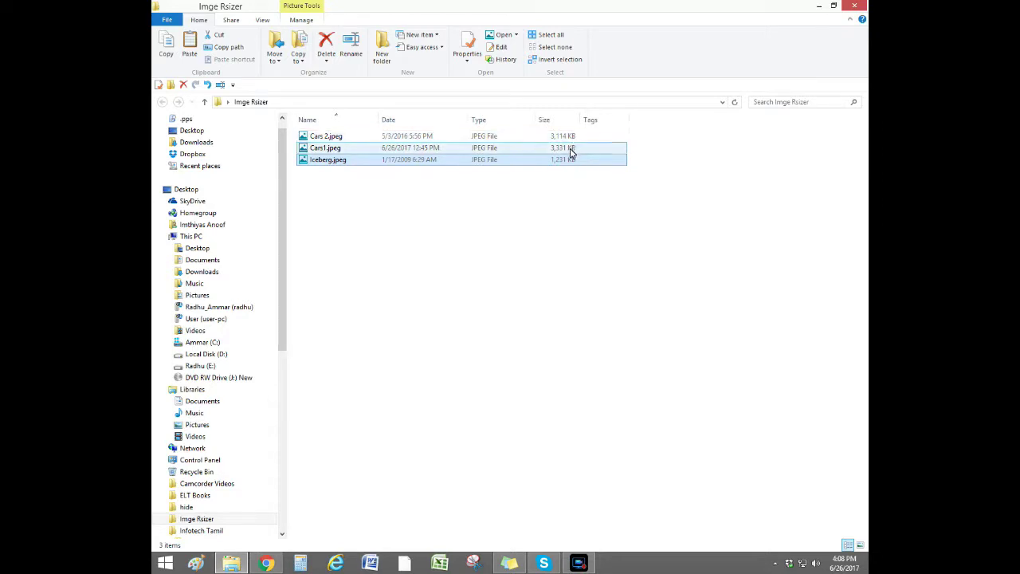
{"action": "left_click", "coordinate": [568, 150]}
{"action": "left_click", "coordinate": [568, 160]}
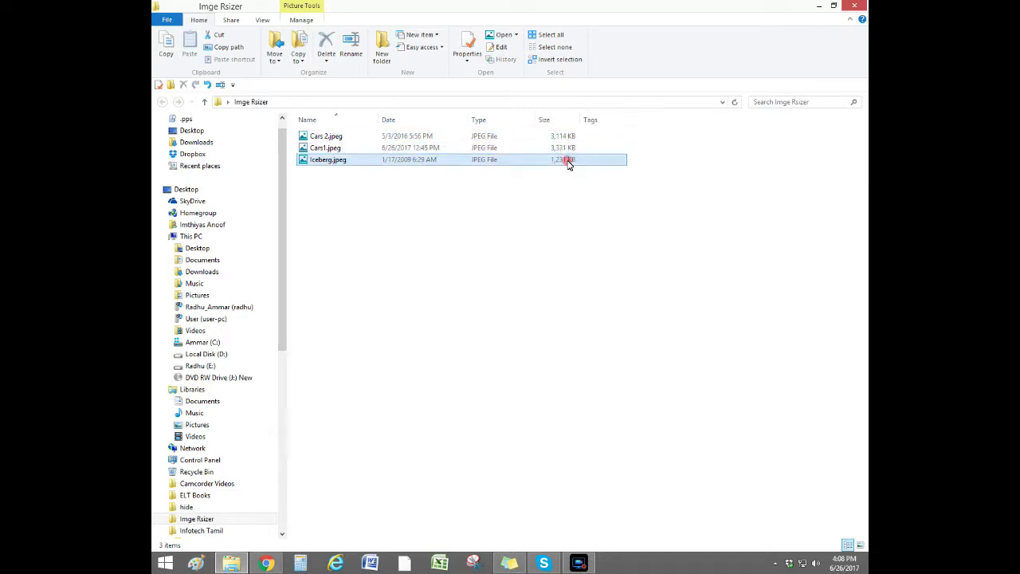
{"action": "left_click", "coordinate": [534, 210]}
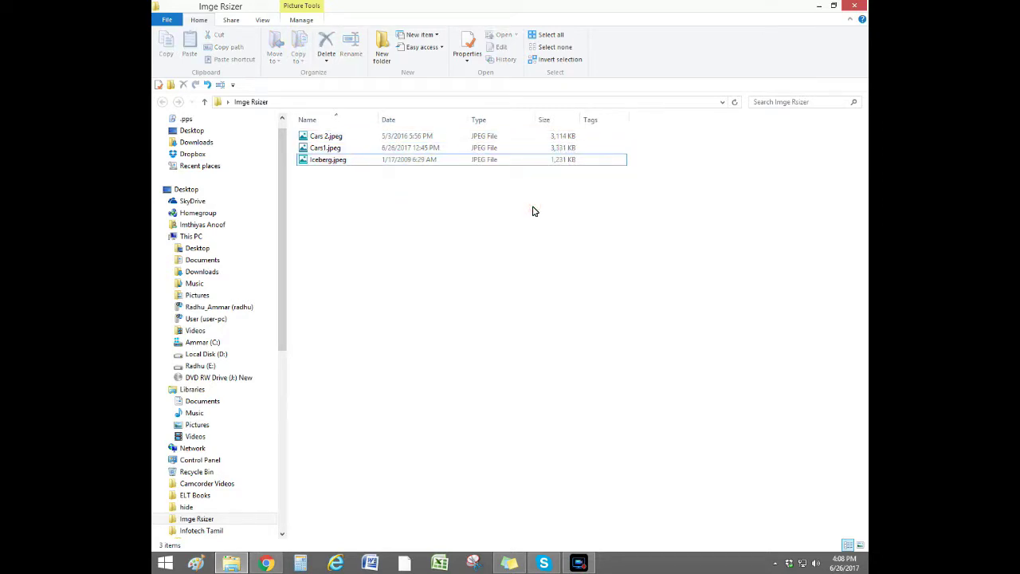
{"action": "left_click", "coordinate": [430, 210]}
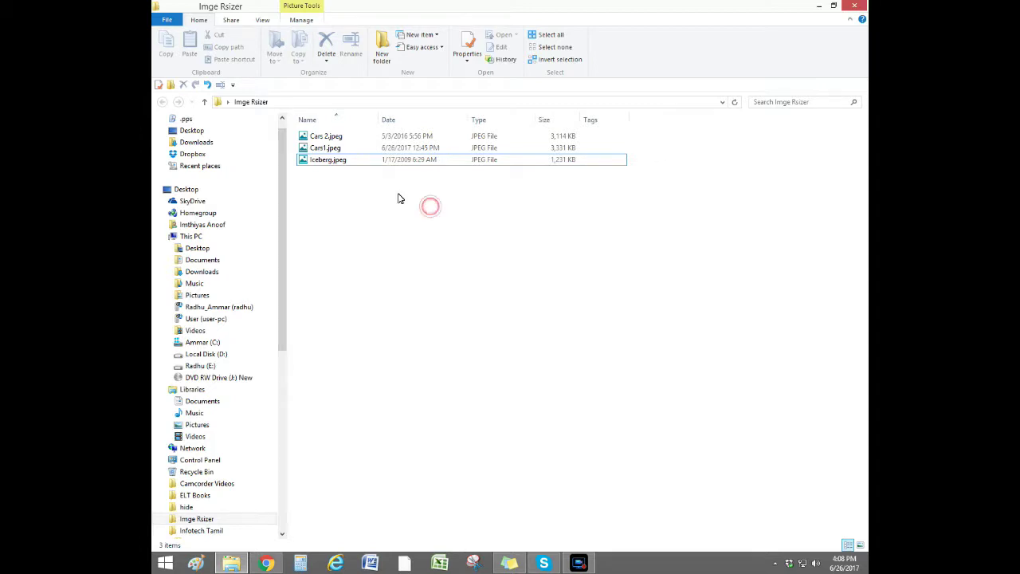
Open the Resize pictures dialog for Cars 2.jpeg and move it clear of the file list.
{"action": "left_click", "coordinate": [378, 137]}
{"action": "left_click", "coordinate": [378, 136]}
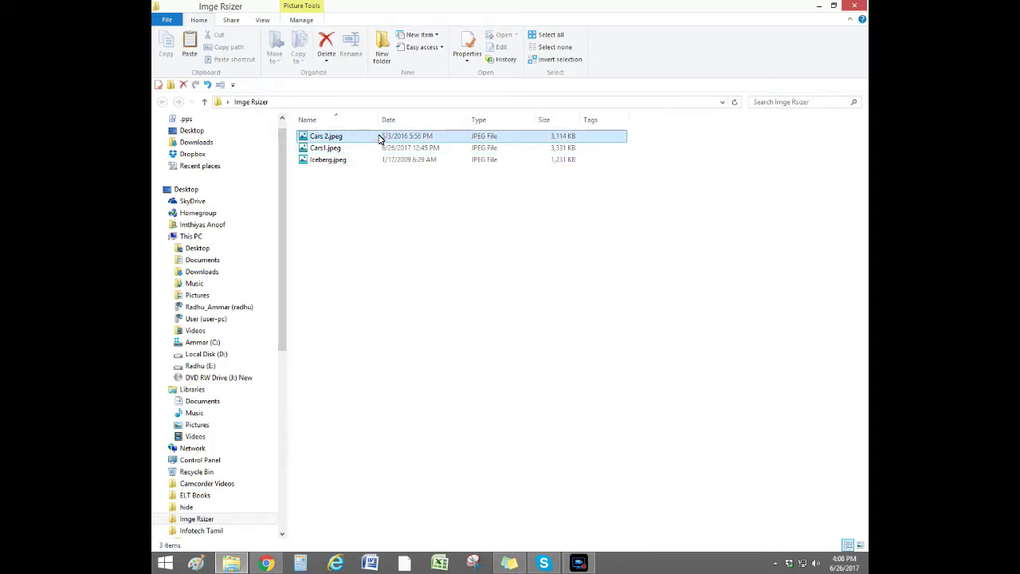
{"action": "right_click", "coordinate": [379, 139]}
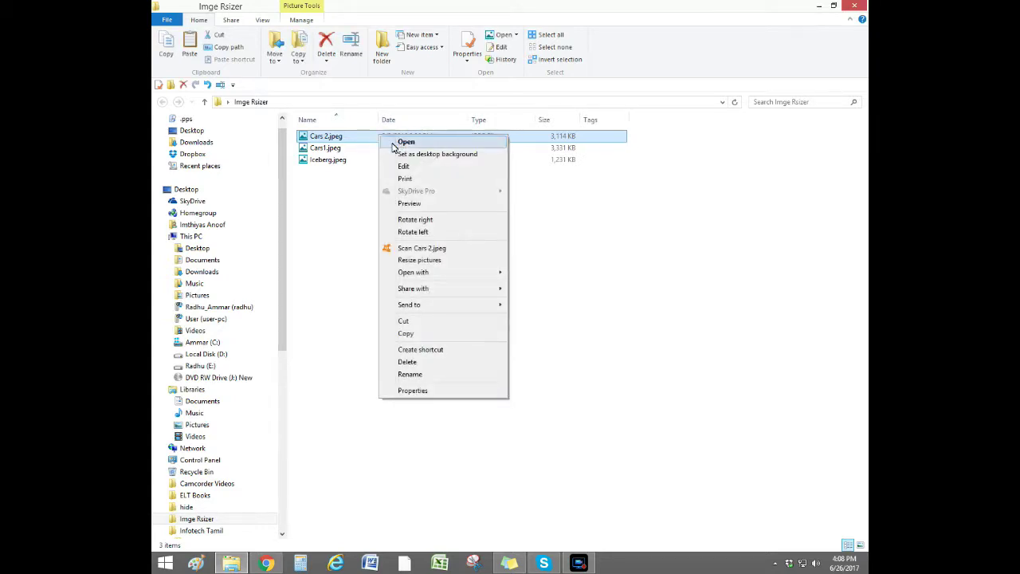
{"action": "left_click", "coordinate": [458, 261]}
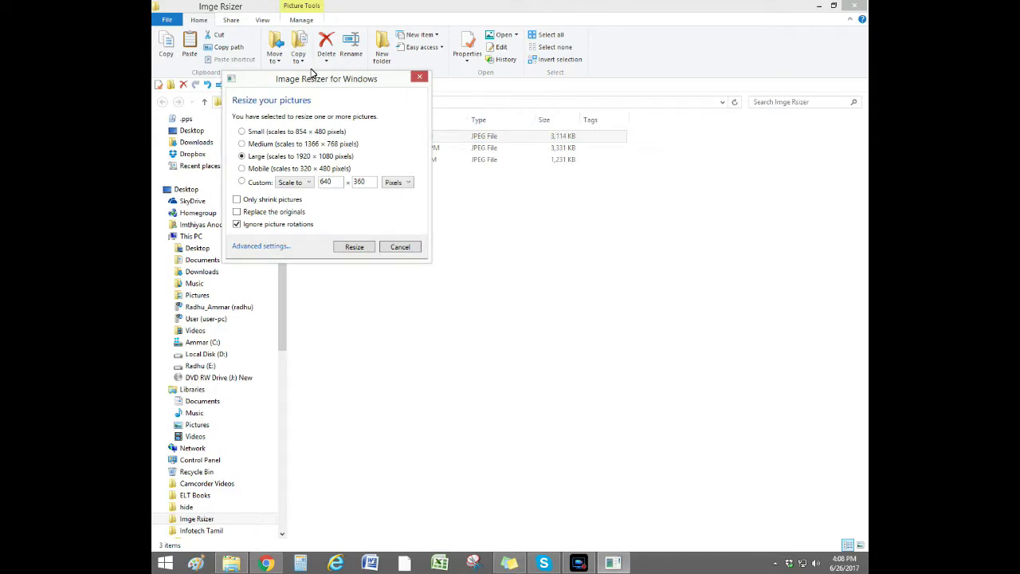
{"action": "left_click_drag", "start_coordinate": [312, 80], "coordinate": [442, 221]}
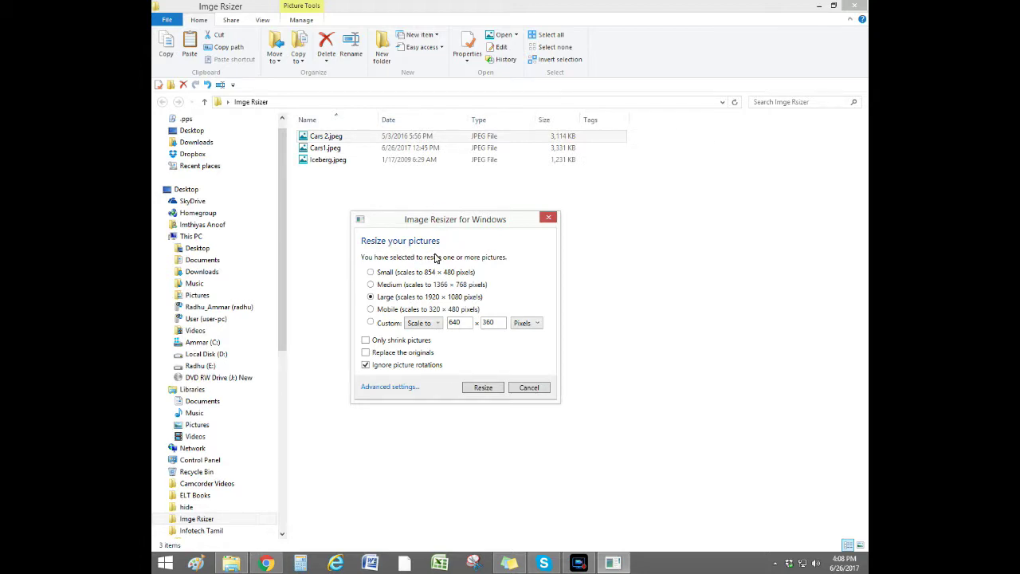
Go through the Small, Medium, Large, Mobile and Custom size options, including the custom scaling modes and units.
{"action": "left_click", "coordinate": [372, 273]}
{"action": "left_click", "coordinate": [371, 286]}
{"action": "left_click", "coordinate": [371, 298]}
{"action": "left_click", "coordinate": [372, 310]}
{"action": "left_click", "coordinate": [371, 323]}
{"action": "left_click", "coordinate": [428, 325]}
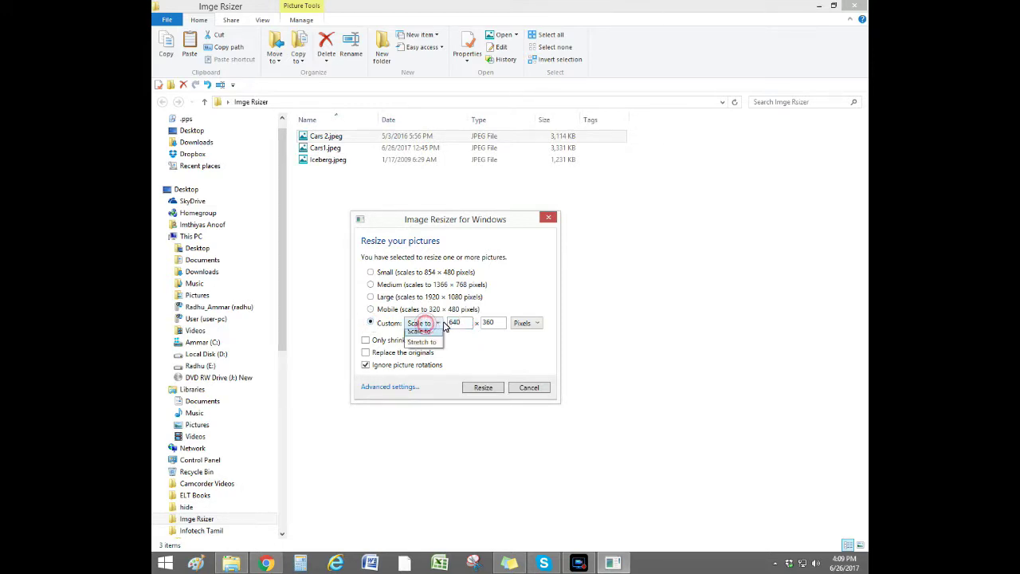
{"action": "left_click", "coordinate": [489, 322]}
{"action": "double_click", "coordinate": [489, 323]}
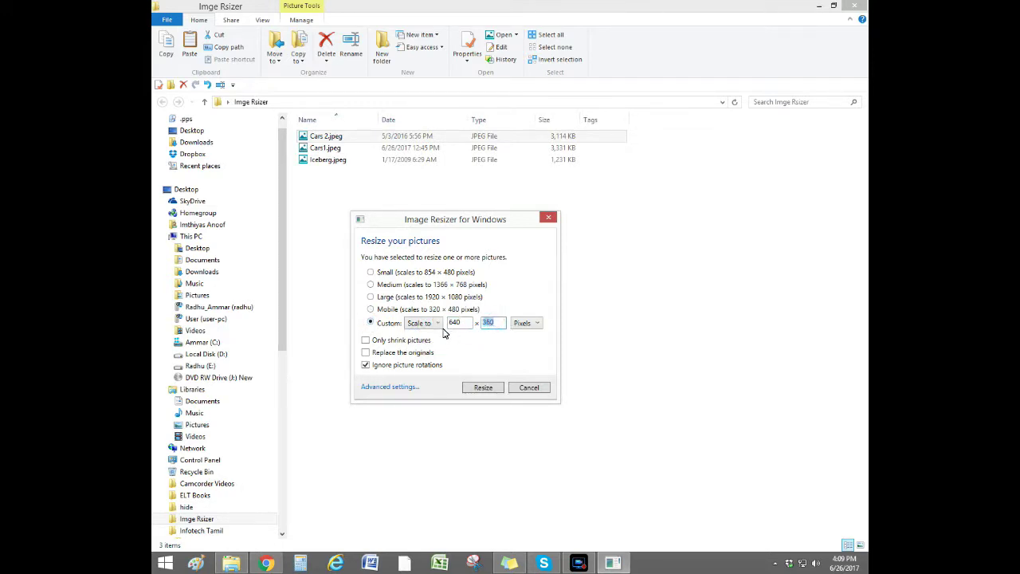
{"action": "left_click", "coordinate": [422, 323]}
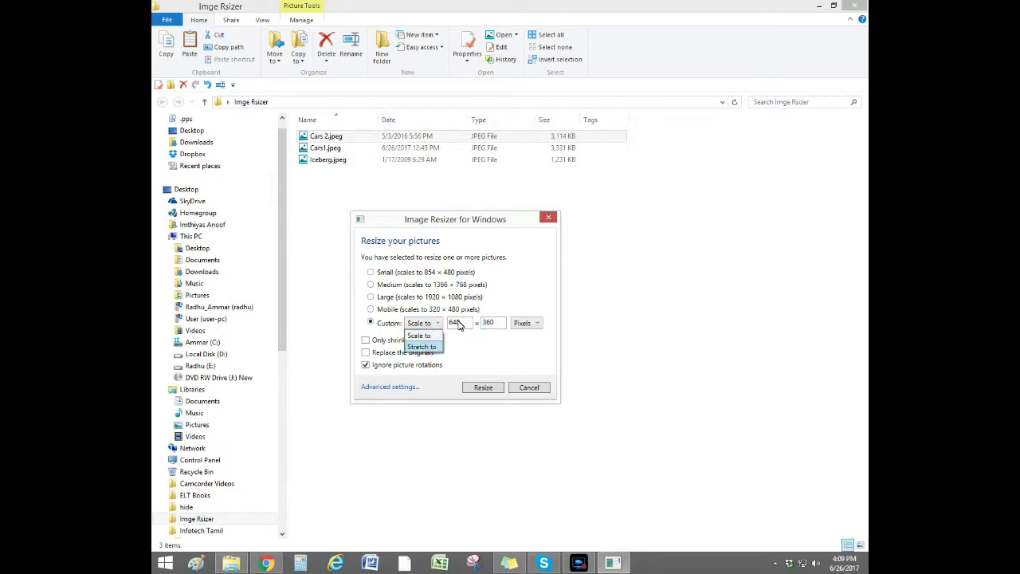
{"action": "left_click", "coordinate": [426, 337]}
{"action": "left_click", "coordinate": [532, 323]}
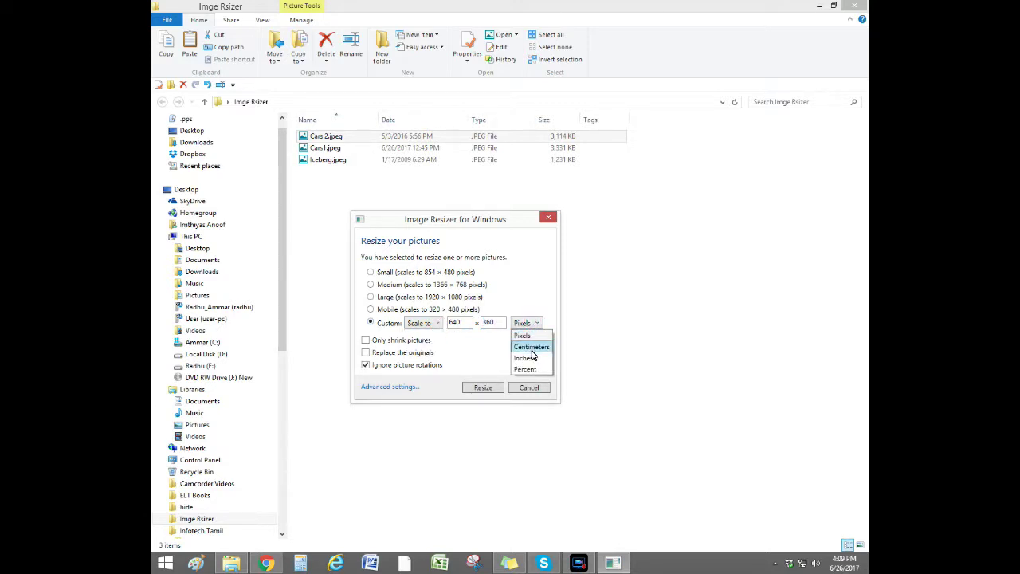
{"action": "left_click", "coordinate": [535, 324]}
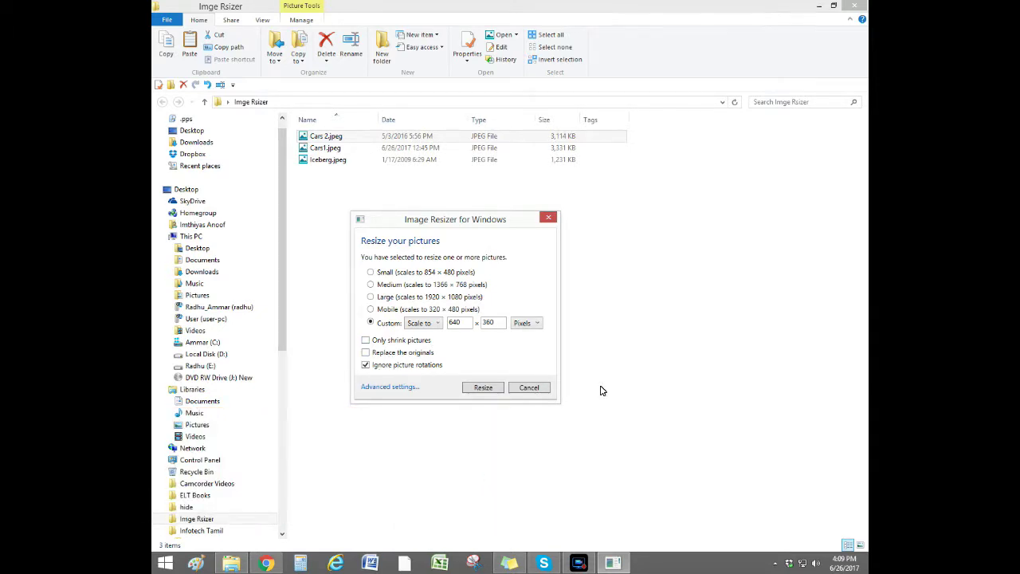
Resize Cars 2.jpeg with the Small preset (854 × 480 pixels), keeping the original file.
{"action": "left_click", "coordinate": [370, 273]}
{"action": "left_click", "coordinate": [482, 388]}
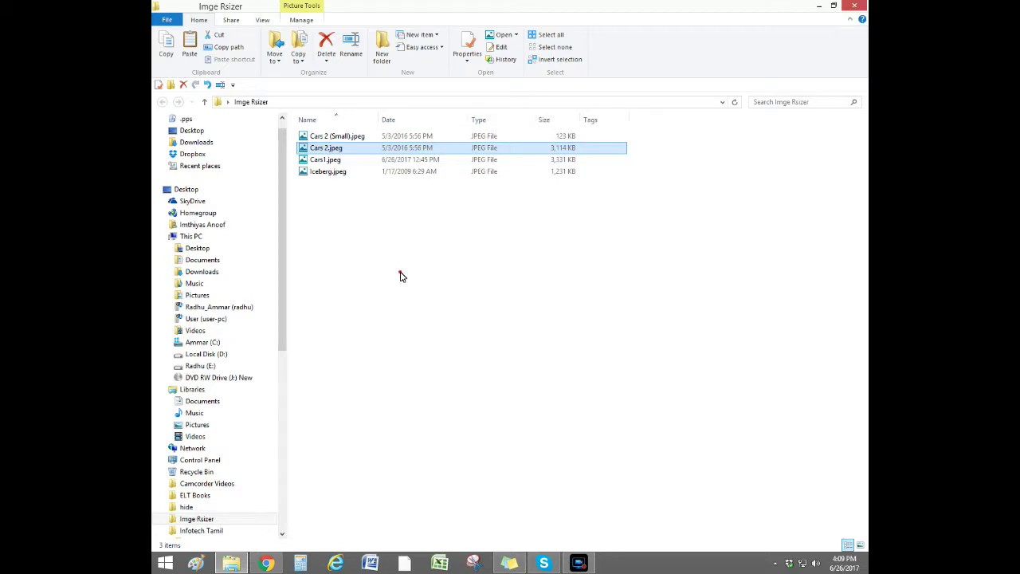
{"action": "left_click", "coordinate": [401, 276]}
Compare the file size of Cars 2 (Small).jpeg with that of the original Cars 2.jpeg.
{"action": "left_click", "coordinate": [344, 139], "text": "shift"}
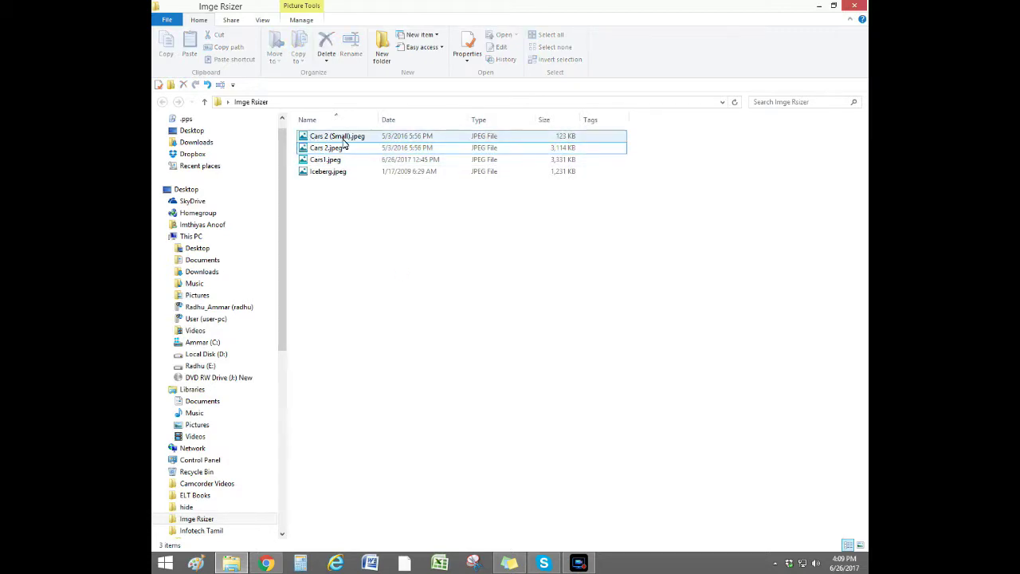
{"action": "left_click", "coordinate": [343, 139]}
{"action": "left_click", "coordinate": [340, 149]}
{"action": "left_click", "coordinate": [344, 136]}
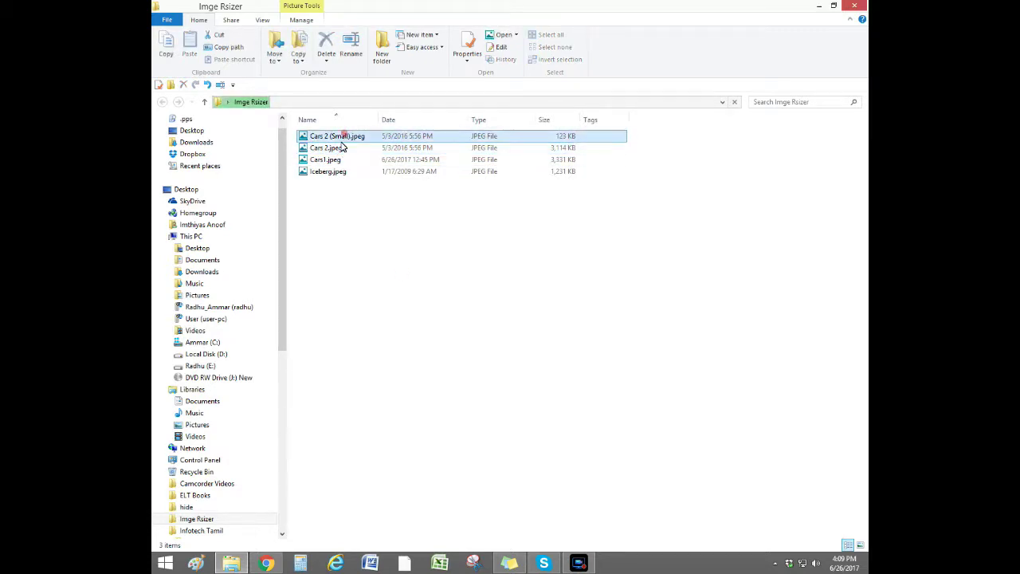
{"action": "left_click", "coordinate": [341, 148]}
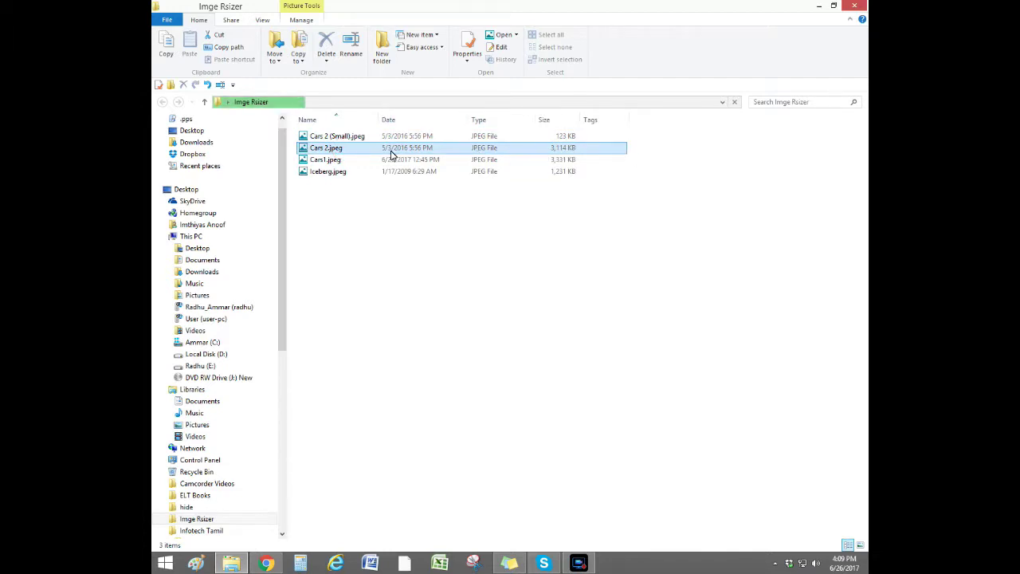
{"action": "left_click", "coordinate": [329, 137]}
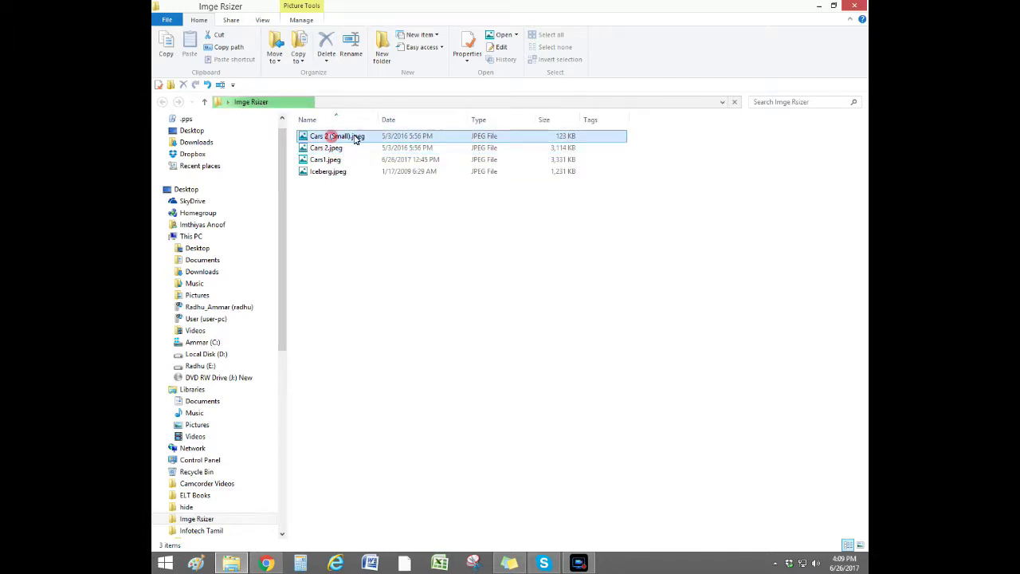
{"action": "left_click", "coordinate": [575, 149]}
{"action": "left_click", "coordinate": [580, 138]}
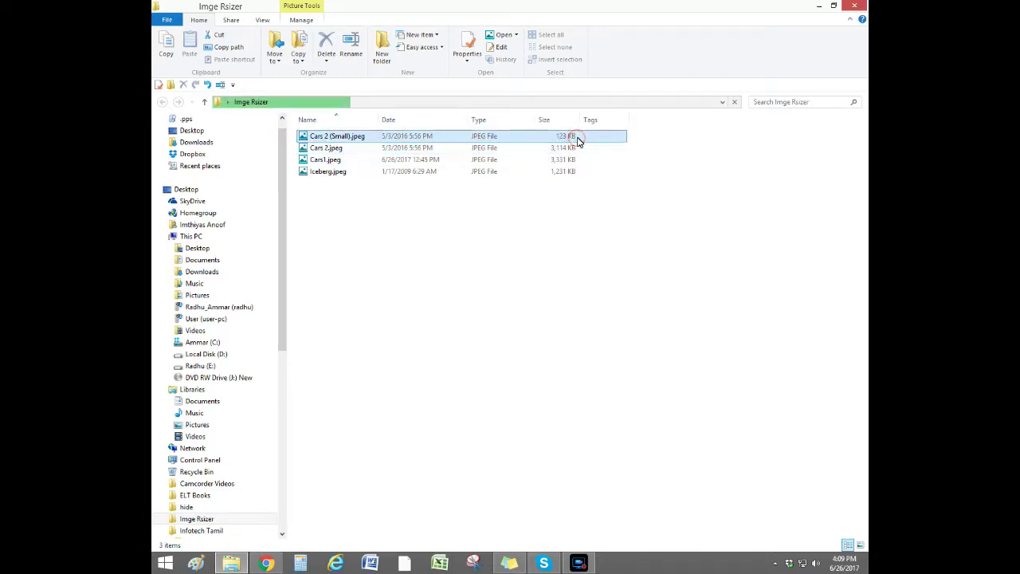
{"action": "left_click", "coordinate": [399, 236]}
Resize Cars1.jpeg with the Medium preset (1366 × 768 pixels), keeping the original file.
{"action": "left_click", "coordinate": [326, 162]}
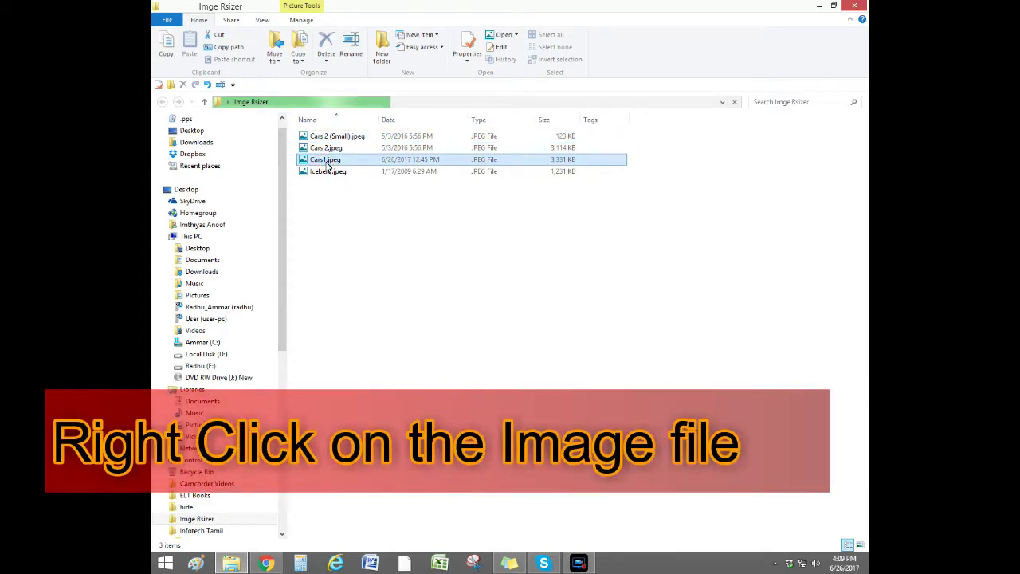
{"action": "right_click", "coordinate": [327, 166]}
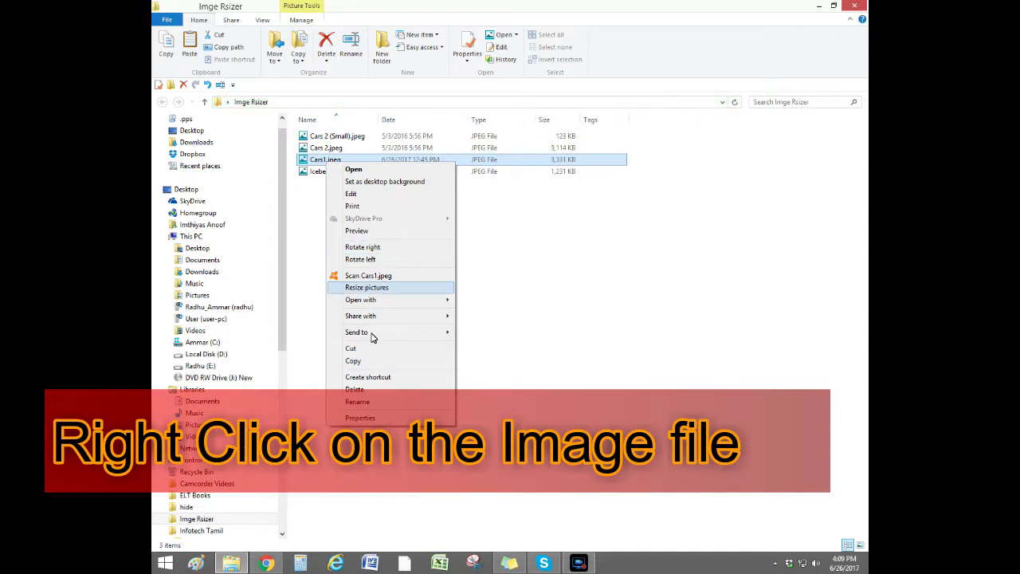
{"action": "left_click", "coordinate": [389, 288]}
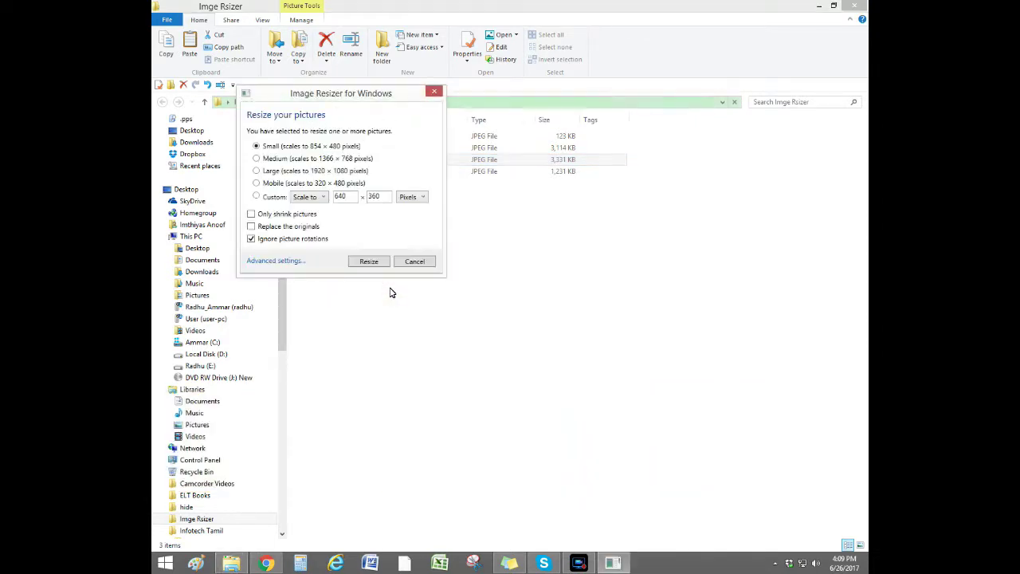
{"action": "left_click_drag", "start_coordinate": [370, 95], "coordinate": [576, 237]}
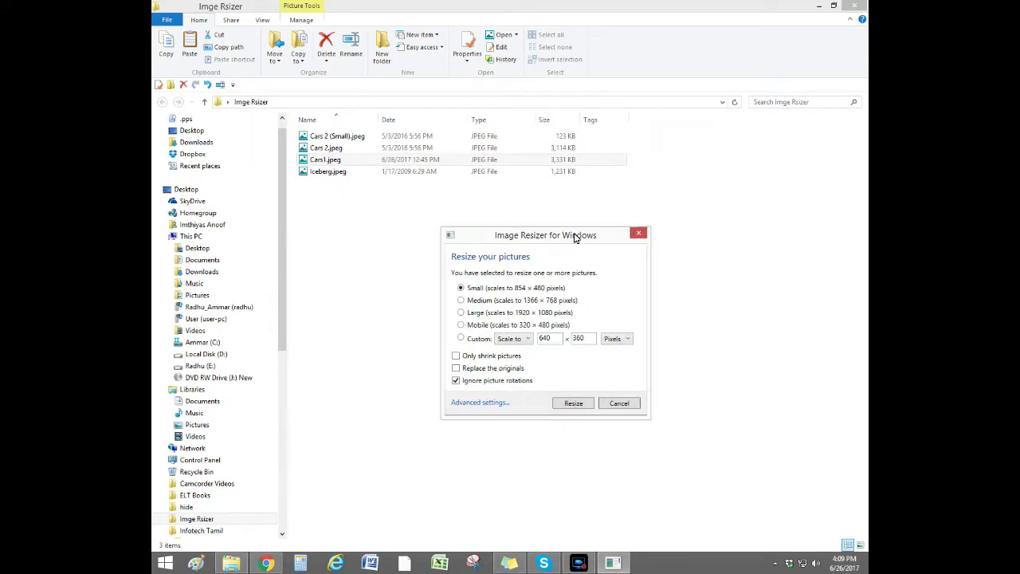
{"action": "left_click", "coordinate": [462, 301]}
{"action": "left_click", "coordinate": [574, 404]}
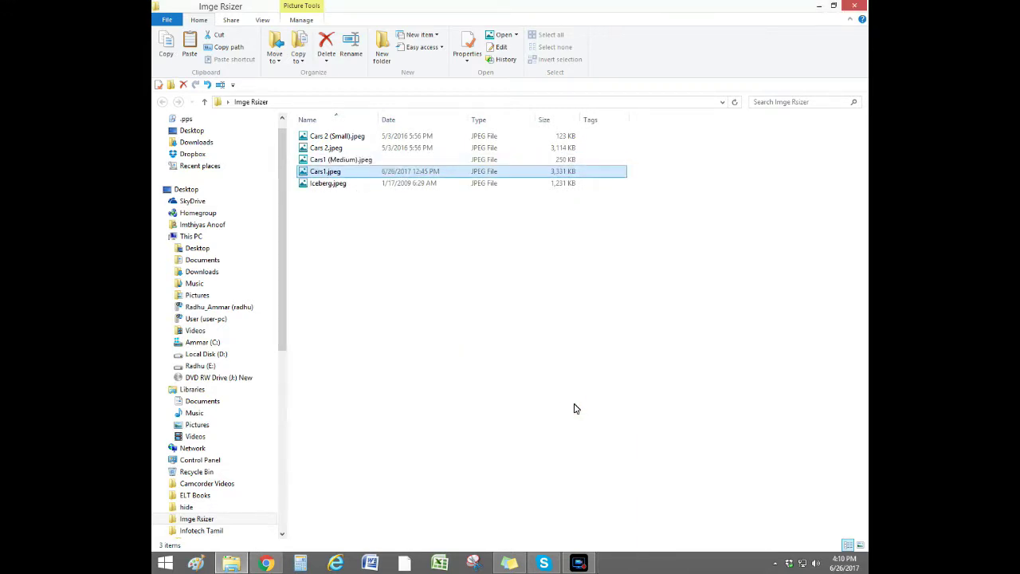
{"action": "left_click", "coordinate": [425, 335]}
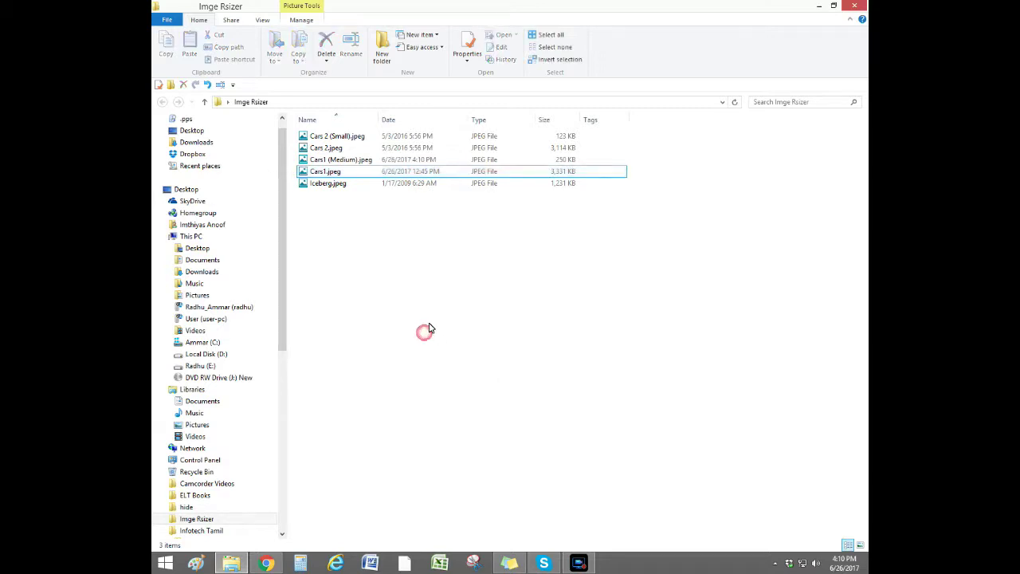
Compare the file size of Cars1 (Medium).jpeg with that of the original Cars1.jpeg.
{"action": "left_click", "coordinate": [339, 163]}
{"action": "left_click", "coordinate": [386, 170]}
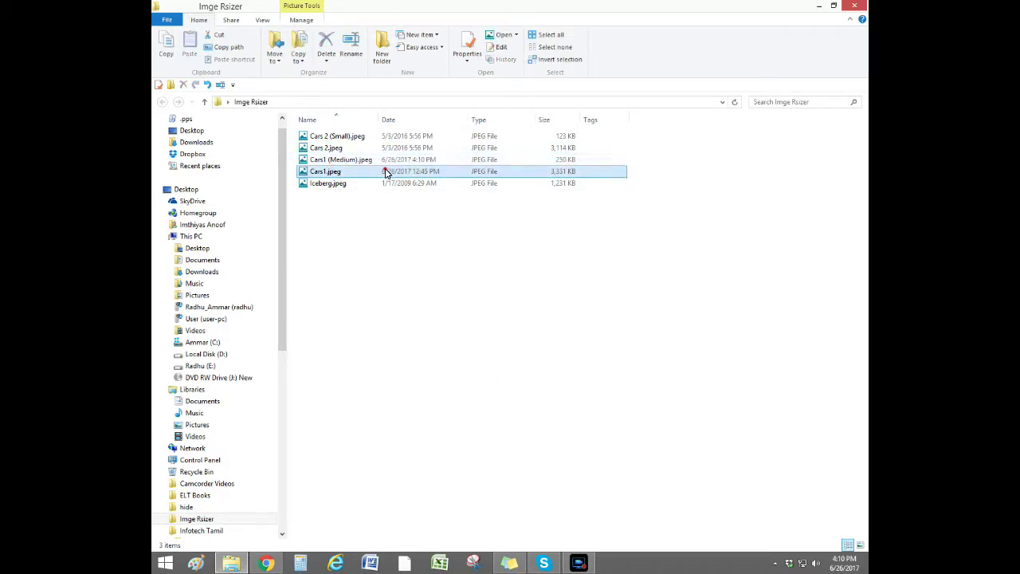
{"action": "left_click", "coordinate": [363, 159]}
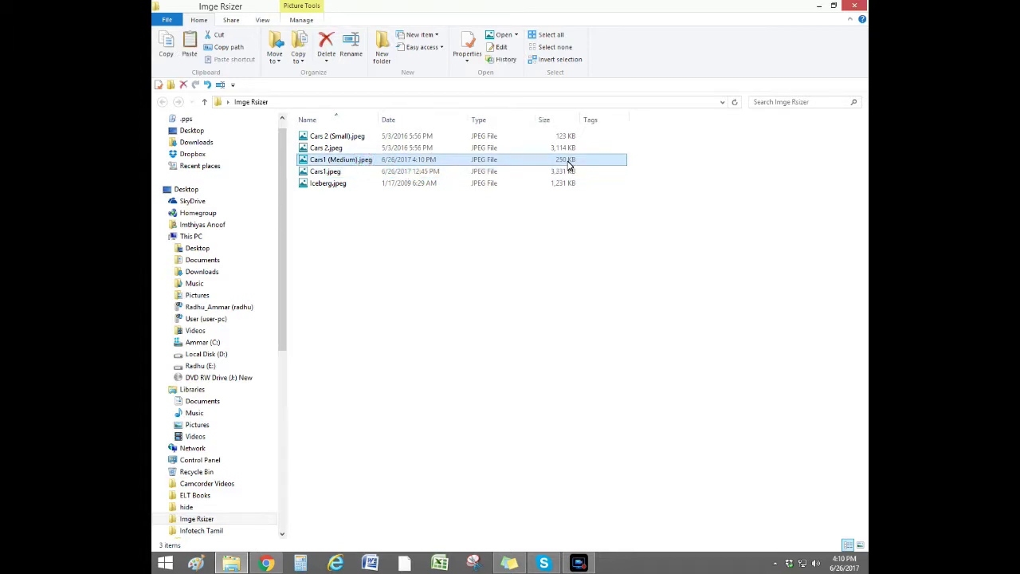
{"action": "left_click", "coordinate": [369, 220]}
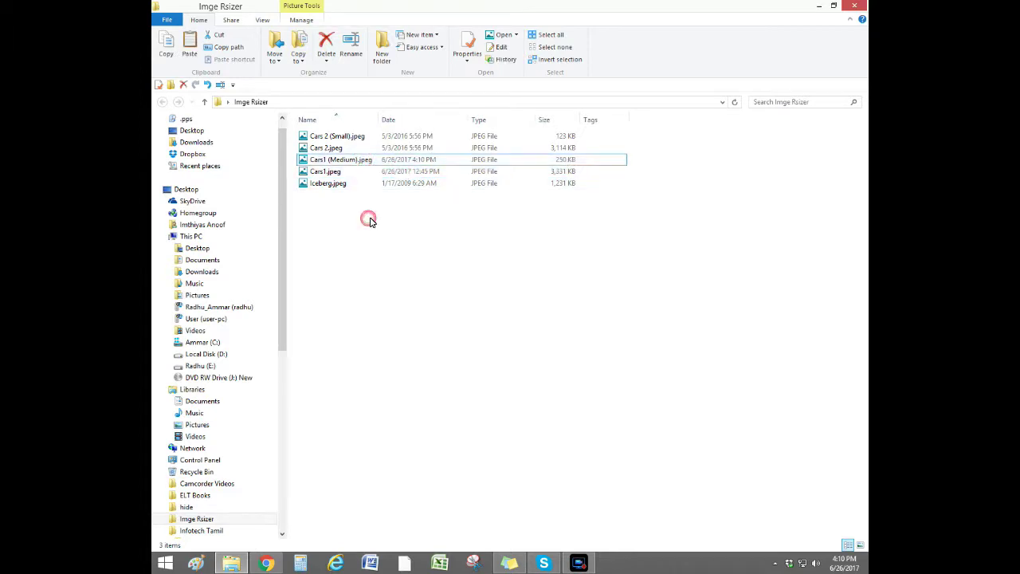
Open the picture resizing options for Iceberg.jpeg and choose the Large preset.
{"action": "left_click", "coordinate": [331, 186]}
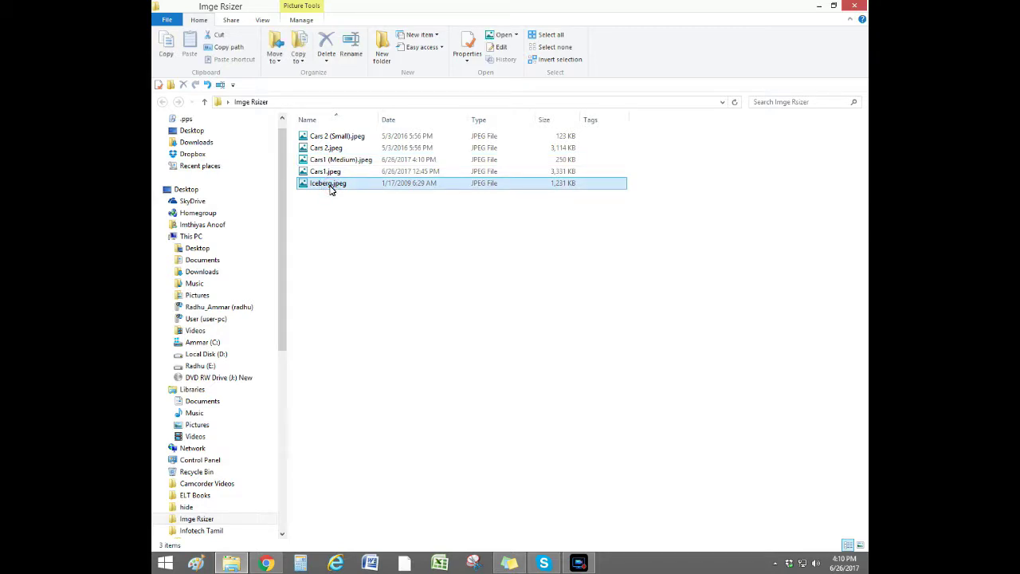
{"action": "right_click", "coordinate": [331, 187]}
{"action": "left_click", "coordinate": [574, 241]}
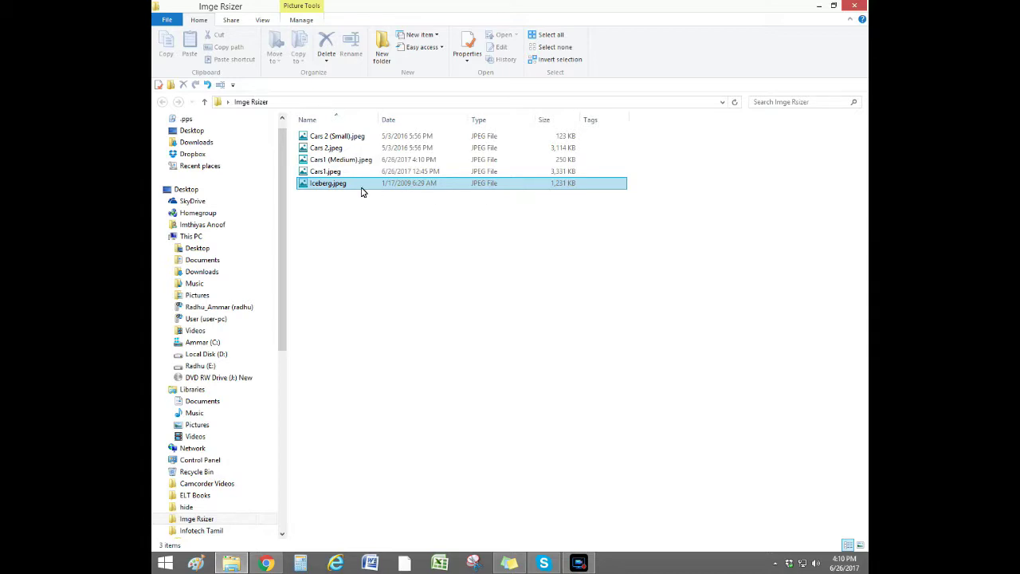
{"action": "right_click", "coordinate": [361, 190]}
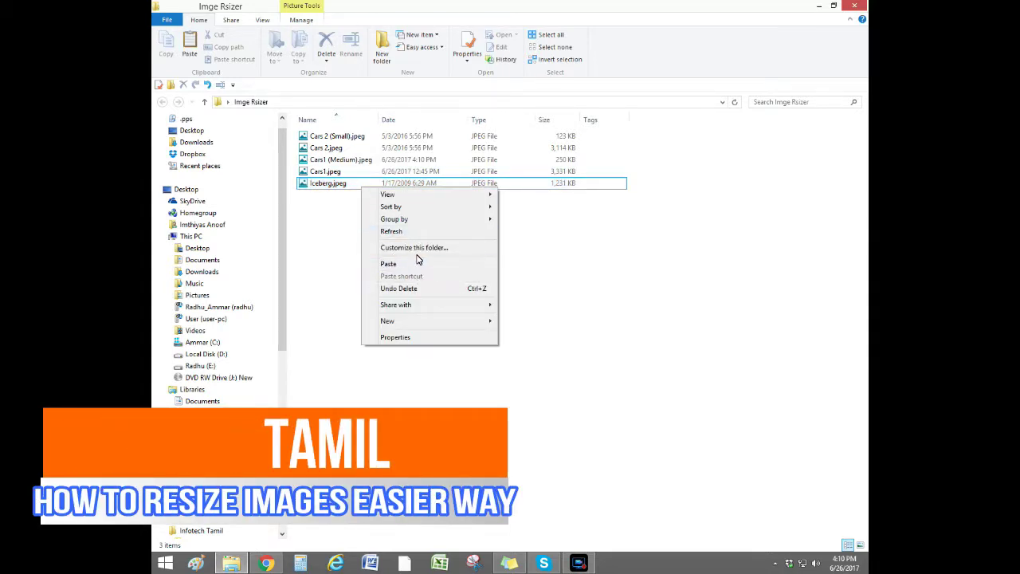
{"action": "left_click", "coordinate": [339, 185]}
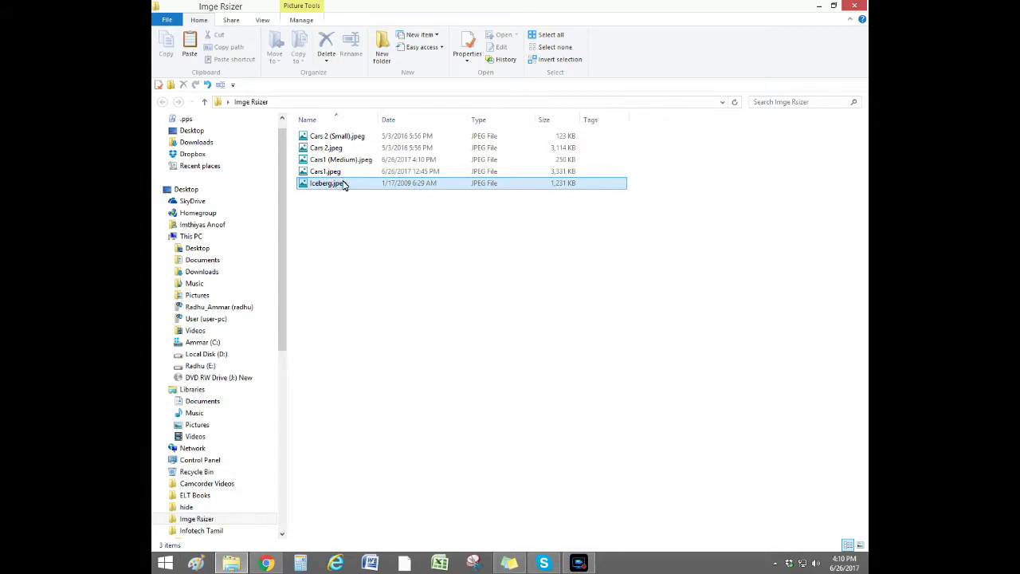
{"action": "right_click", "coordinate": [344, 185]}
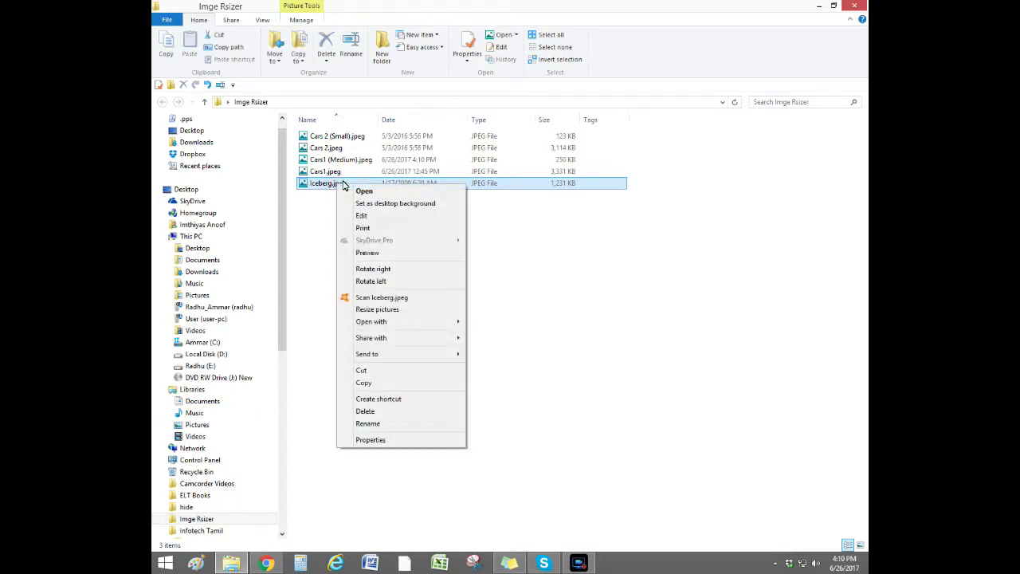
{"action": "left_click", "coordinate": [390, 310]}
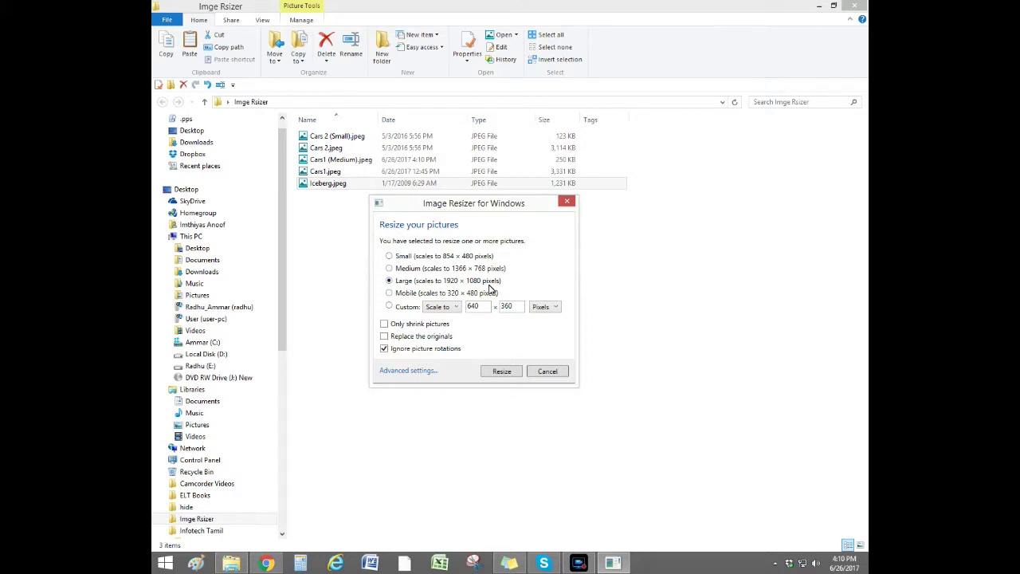
Try a custom size of 800 × 400 pixels for Iceberg.jpeg, using the Scale to mode.
{"action": "left_click", "coordinate": [389, 307]}
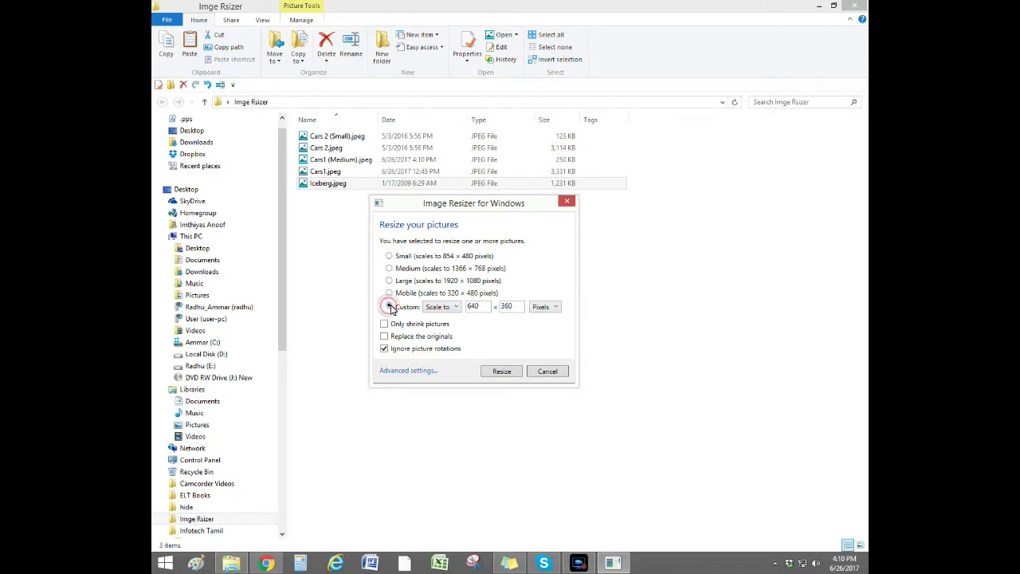
{"action": "double_click", "coordinate": [487, 307]}
{"action": "double_click", "coordinate": [519, 307]}
{"action": "type", "text": "400"}
Resize Iceberg.jpeg with the Large preset (1920 × 1080 pixels), keeping the original file.
{"action": "left_click", "coordinate": [561, 279]}
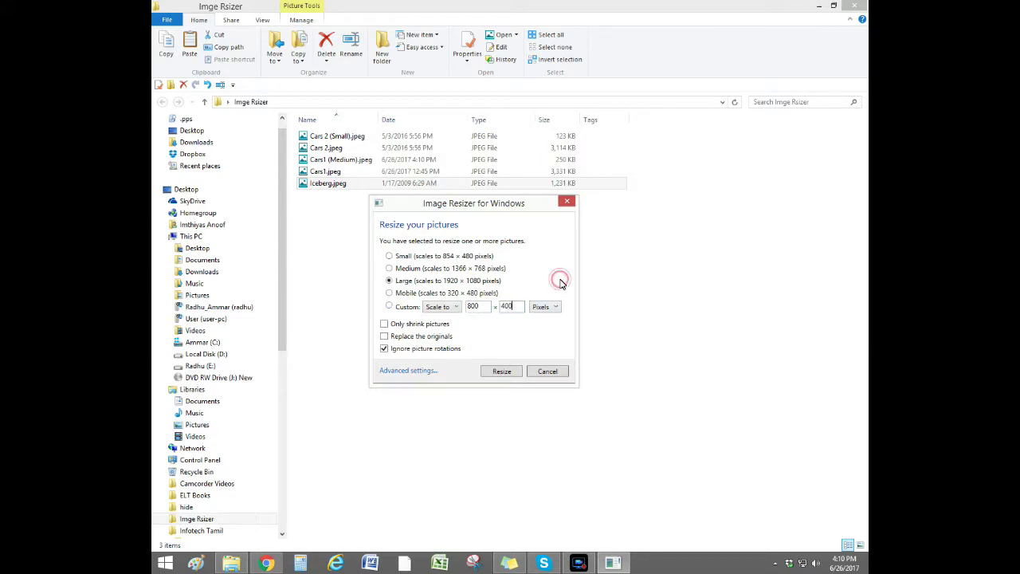
{"action": "left_click", "coordinate": [510, 376]}
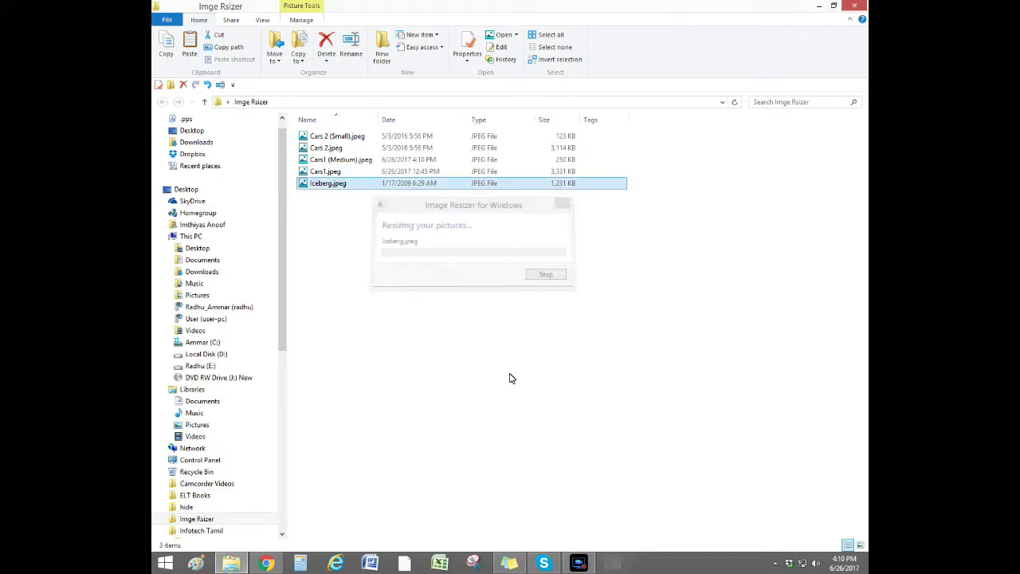
{"action": "left_click", "coordinate": [414, 353]}
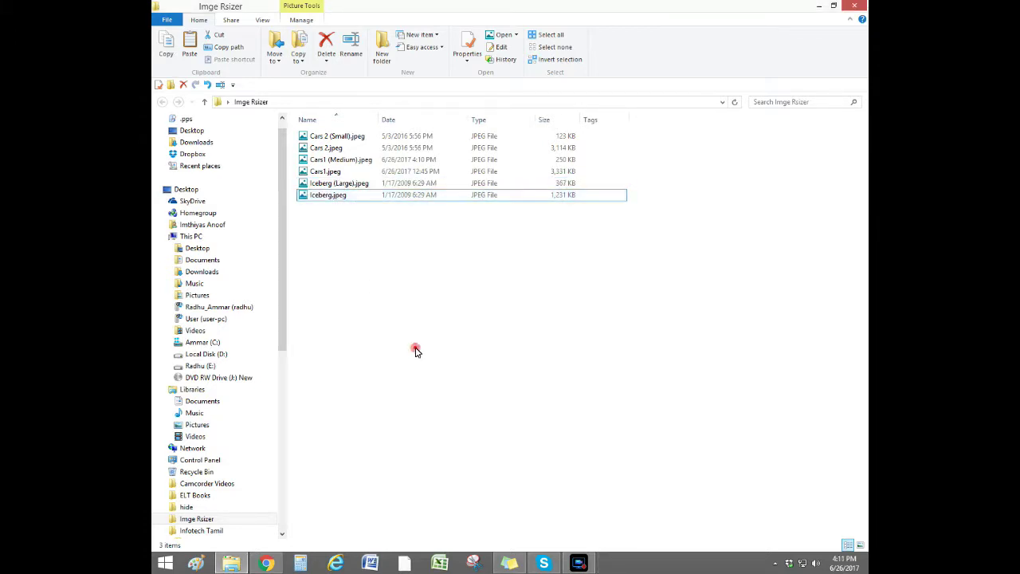
Compare the file size of Iceberg (Large).jpeg with that of the original Iceberg.jpeg.
{"action": "left_click", "coordinate": [359, 185]}
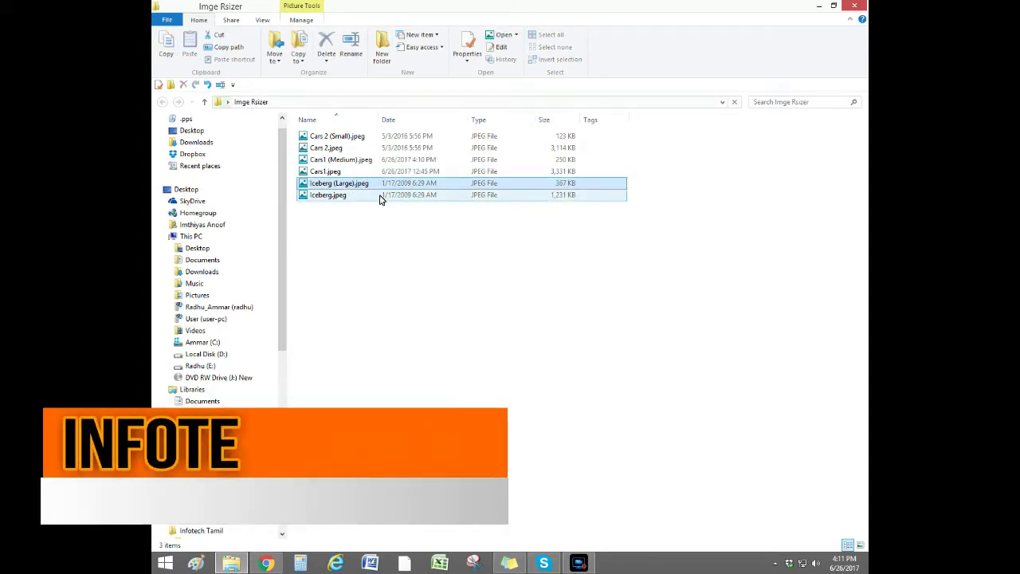
{"action": "left_click", "coordinate": [342, 196]}
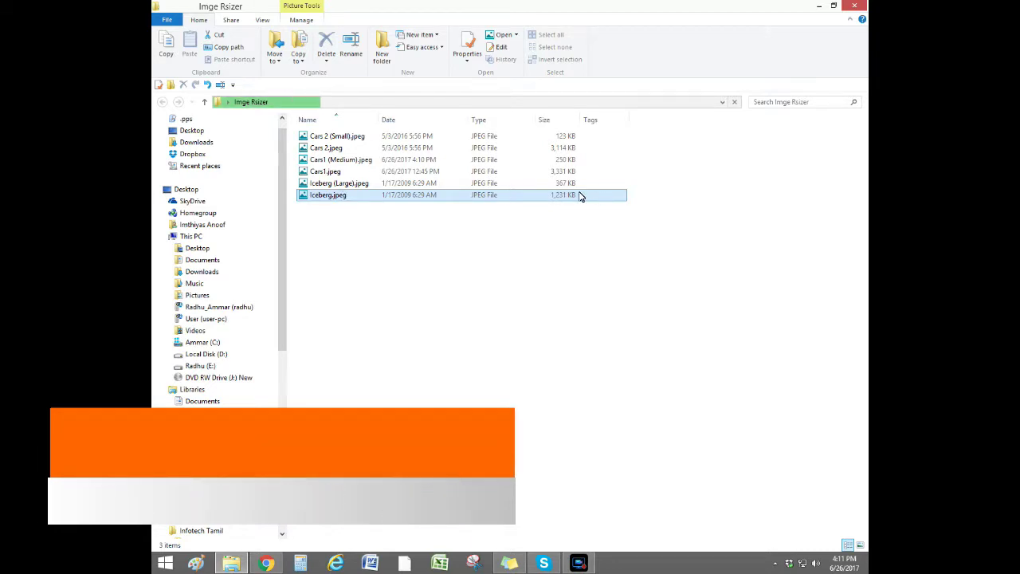
{"action": "left_click", "coordinate": [556, 185], "text": "ctrl"}
{"action": "left_click", "coordinate": [421, 195]}
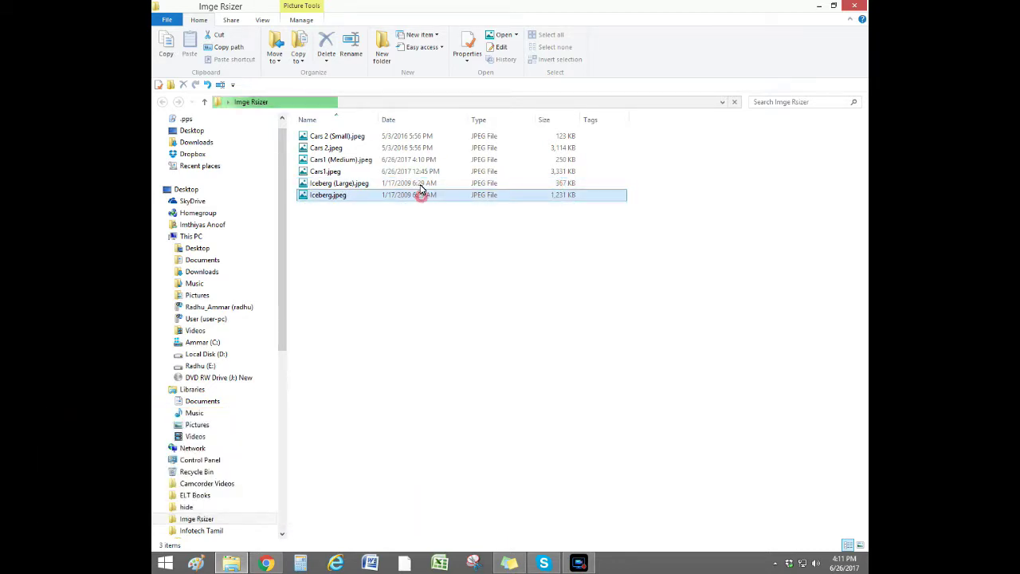
{"action": "left_click", "coordinate": [420, 185]}
{"action": "left_click", "coordinate": [525, 293]}
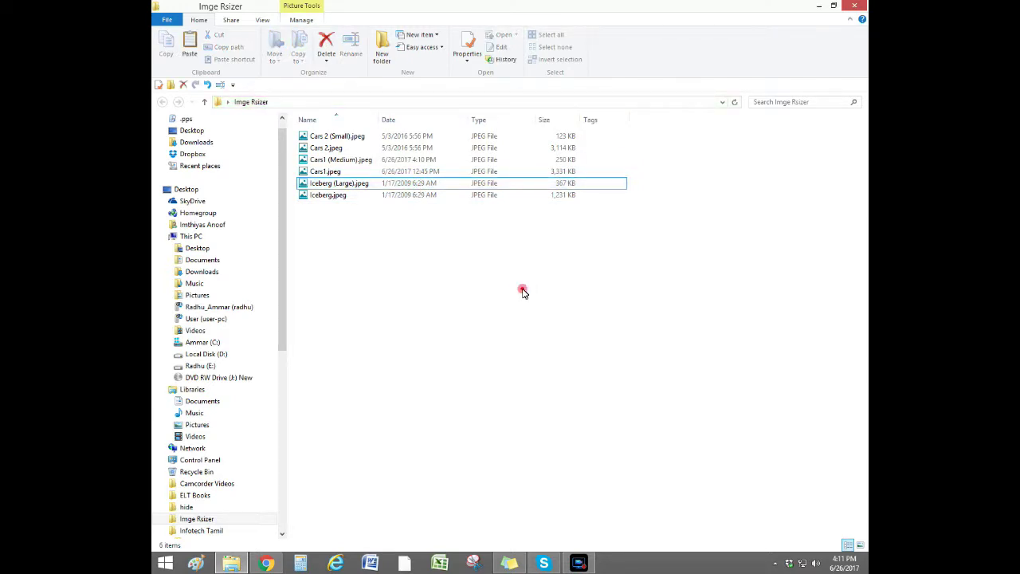
Show the pictures in the Imge Rsizer folder as large icons.
{"action": "left_click", "coordinate": [423, 241]}
{"action": "right_click", "coordinate": [426, 242]}
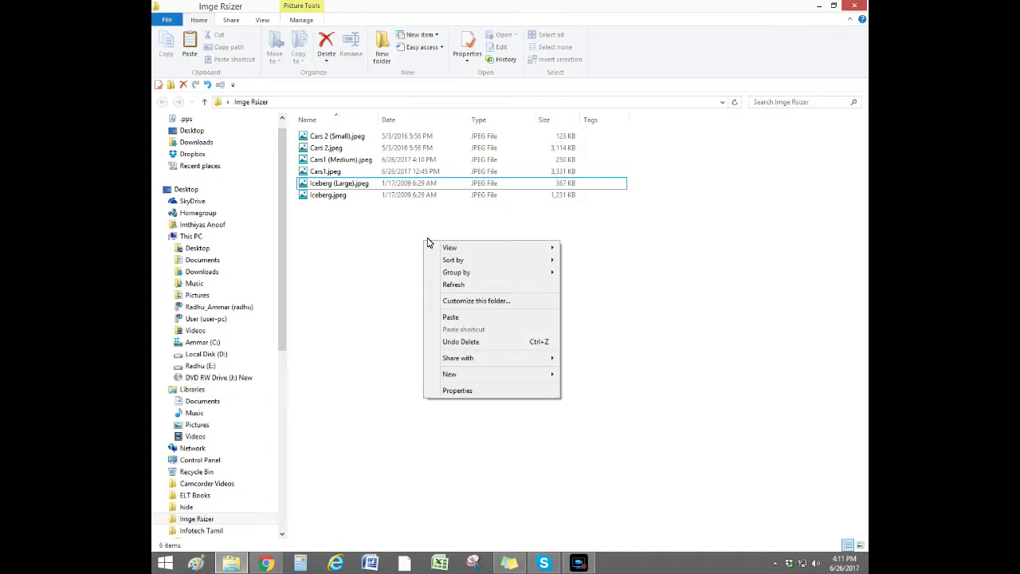
{"action": "mouse_move", "coordinate": [473, 251]}
{"action": "left_click", "coordinate": [590, 261]}
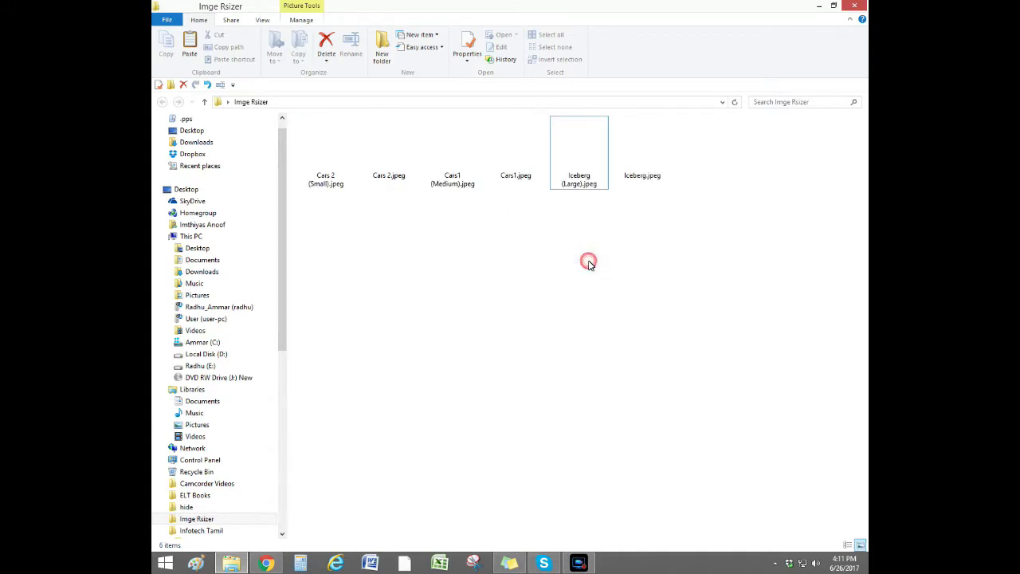